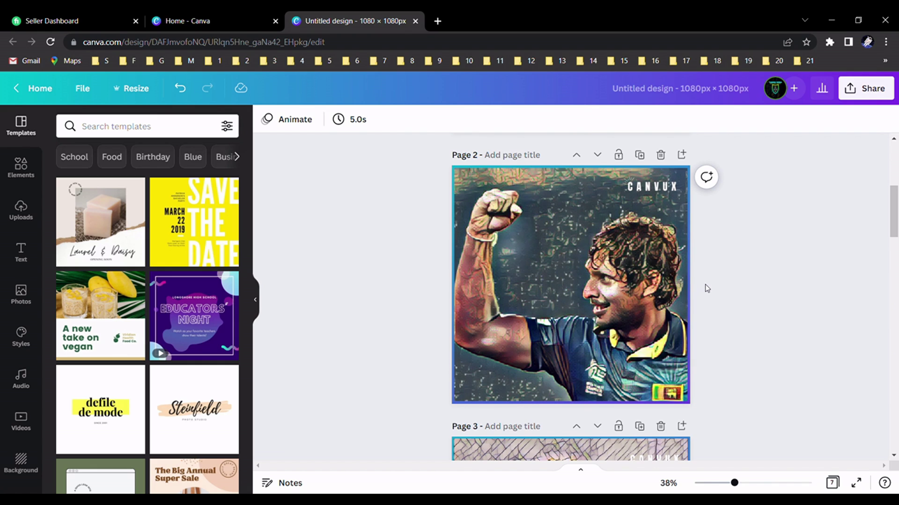
# - Scroll down past the finished pages to the empty gray Page 7
pyautogui.scroll(-20, 707, 288)
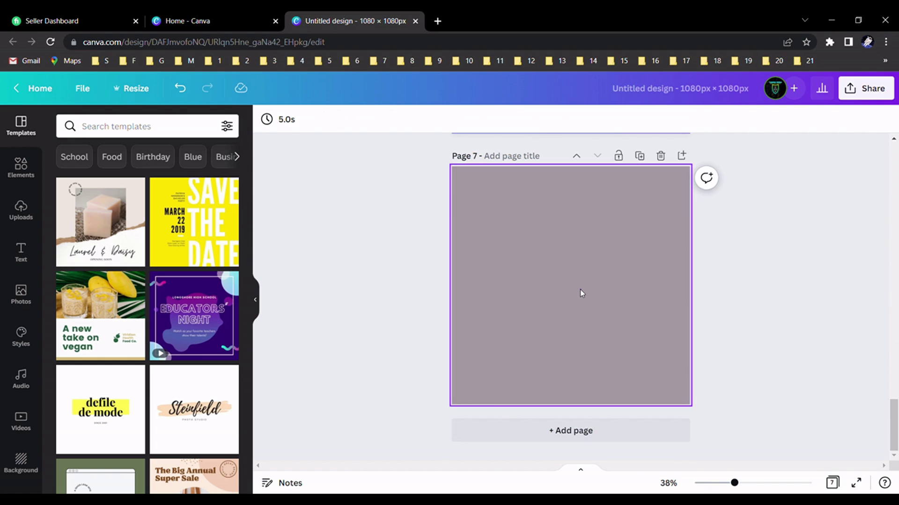
# - Search Elements for 'canva gradient' and add the teal-purple gradient to Page 7
pyautogui.click(580, 289)
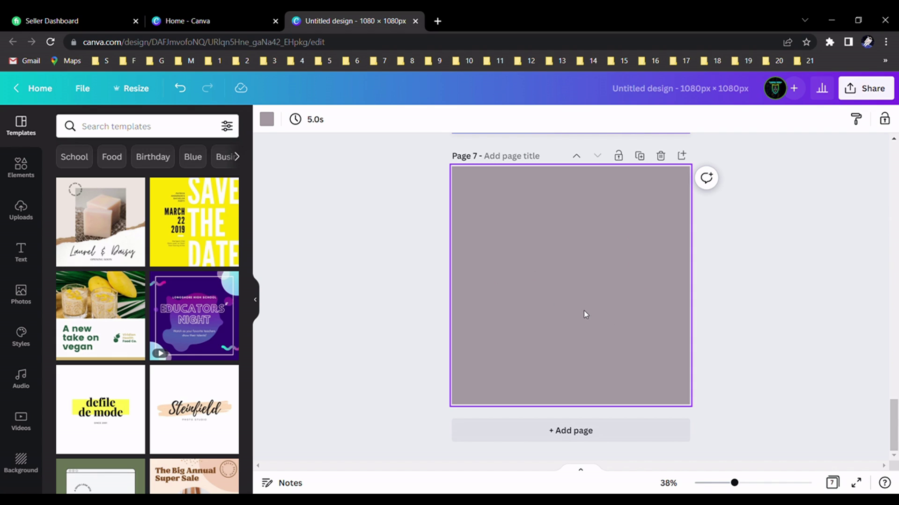
pyautogui.click(20, 167)
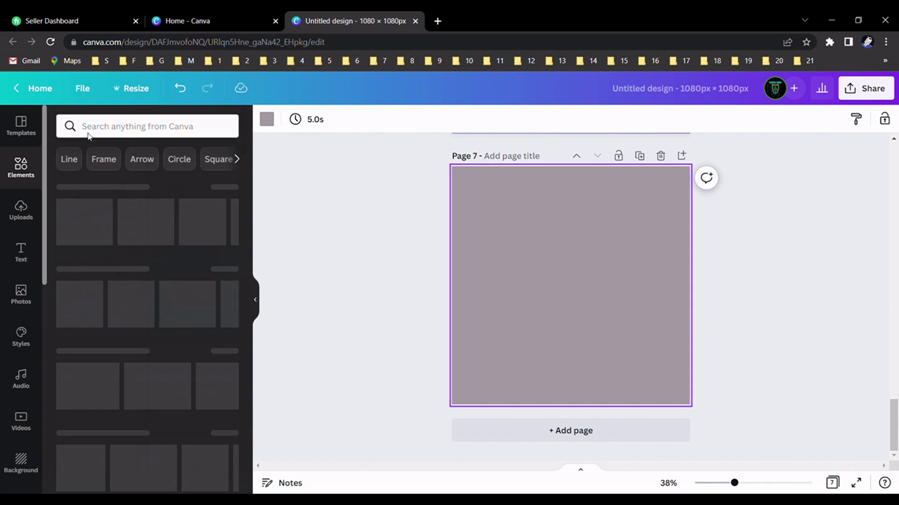
pyautogui.click(183, 127)
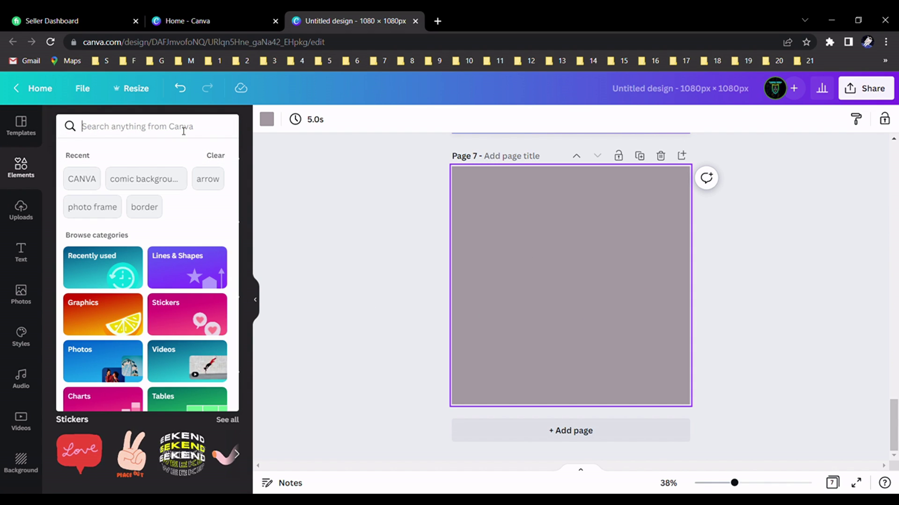
pyautogui.write('canva')
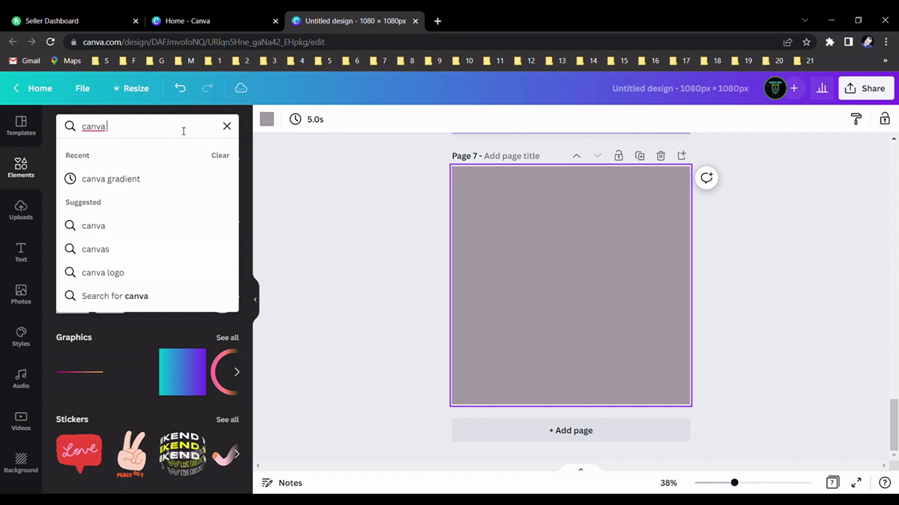
pyautogui.write(' gradi')
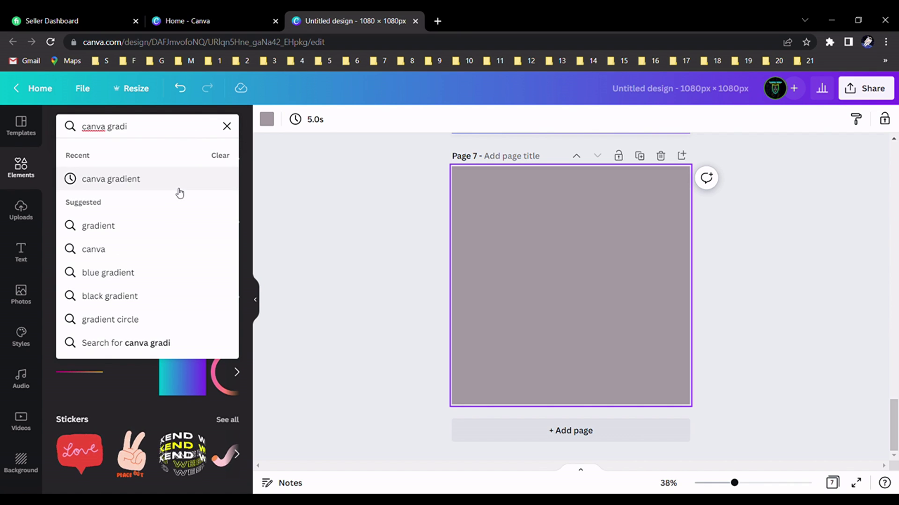
pyautogui.click(178, 186)
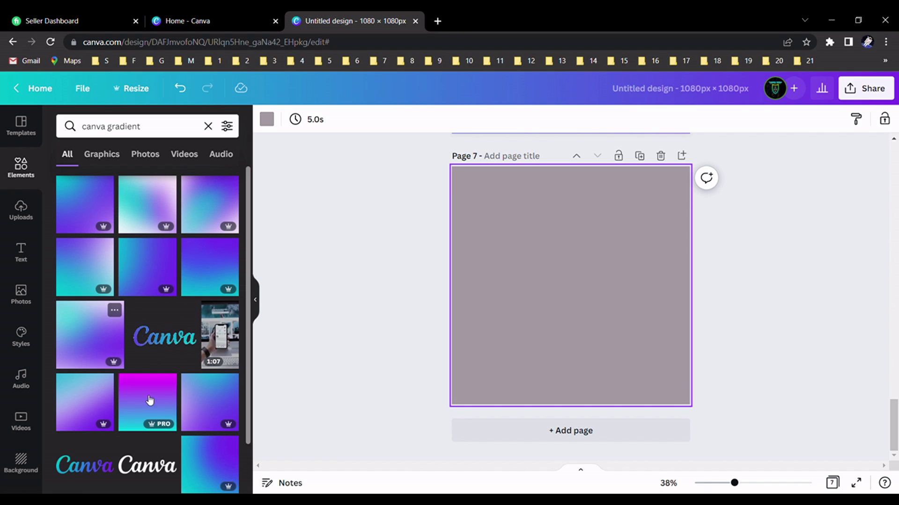
pyautogui.click(96, 209)
# - Anchor the gradient at the page's top-left corner and stretch it over the whole square
pyautogui.moveTo(587, 293); pyautogui.dragTo(571, 269)
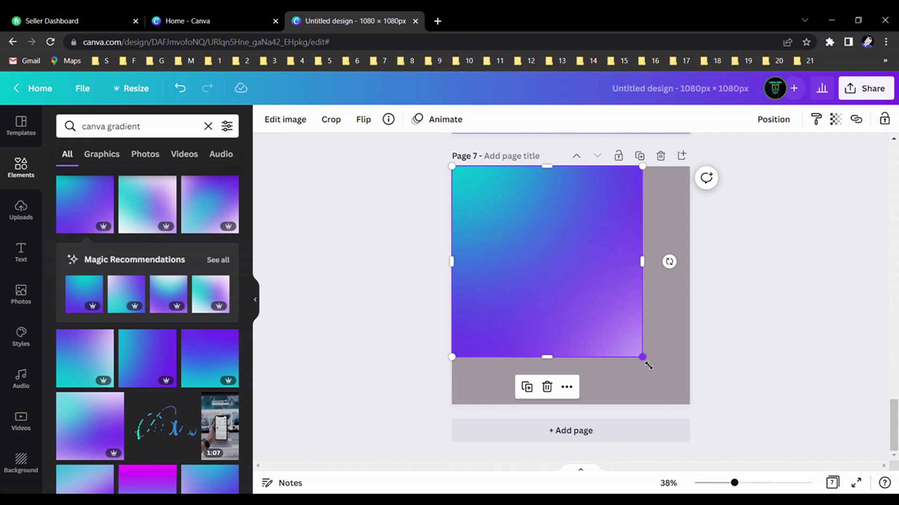
pyautogui.moveTo(644, 359); pyautogui.dragTo(695, 395)
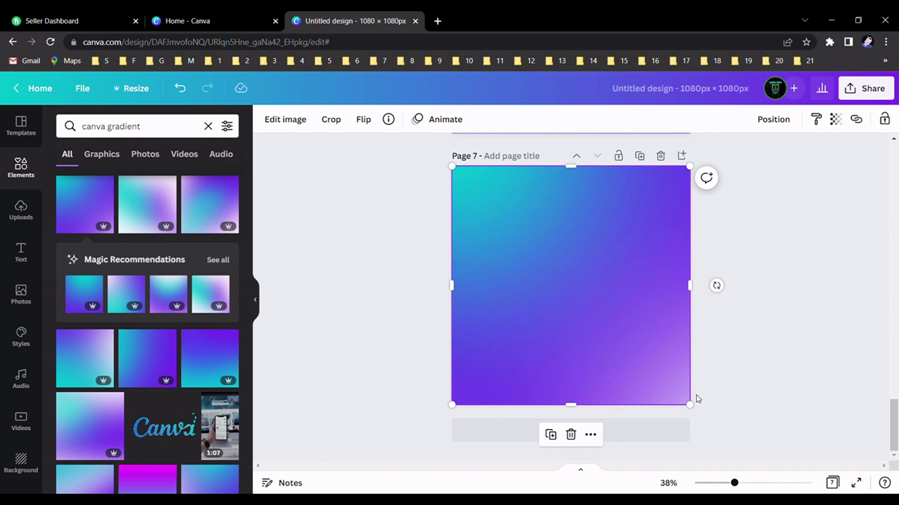
pyautogui.click(754, 352)
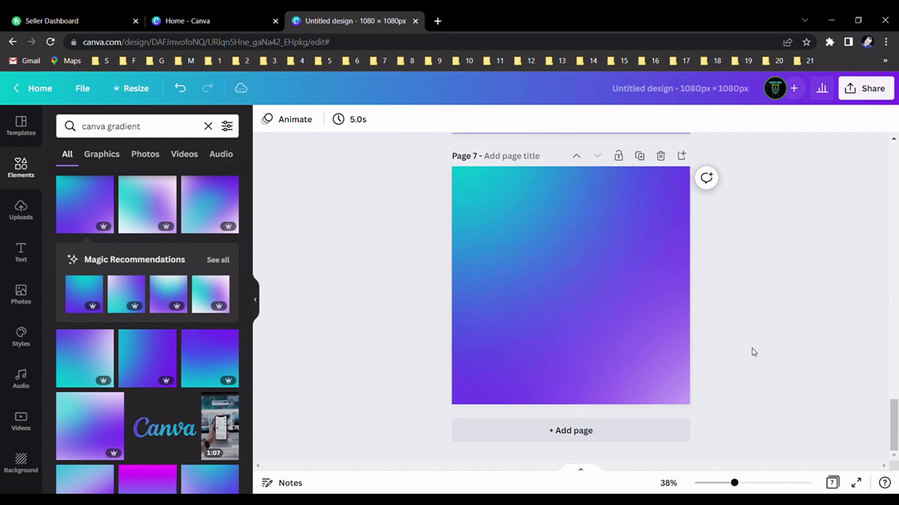
pyautogui.click(652, 347)
# - Add the uploaded cricketer photo to the gradient page
pyautogui.click(728, 307)
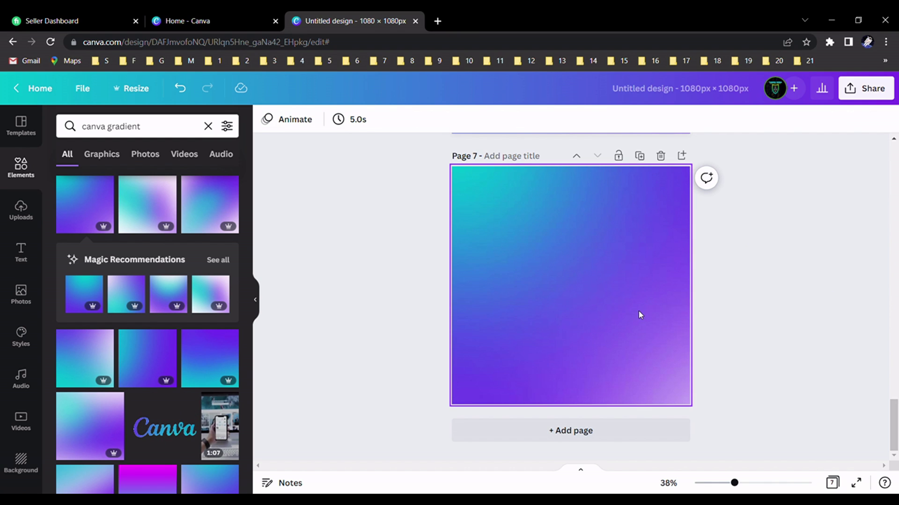
pyautogui.scroll(2, 638, 310)
pyautogui.scroll(-2, 638, 310)
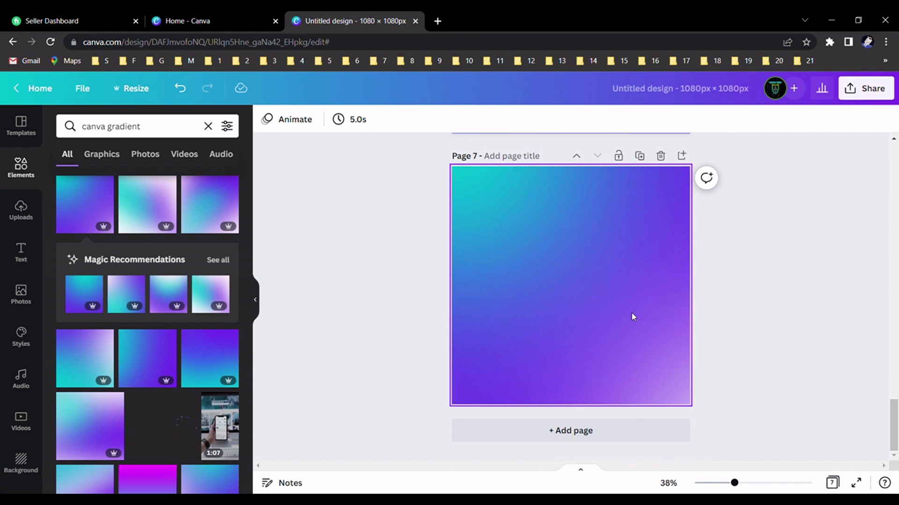
pyautogui.click(554, 244)
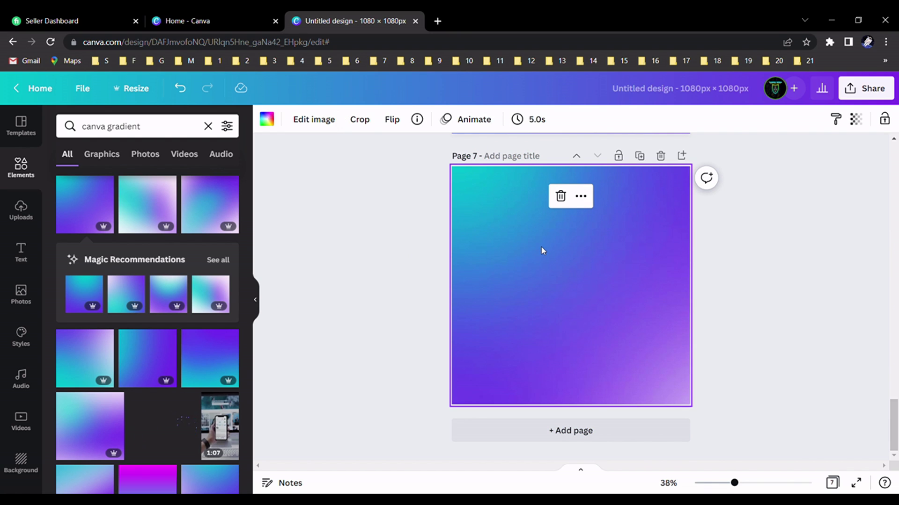
pyautogui.click(15, 221)
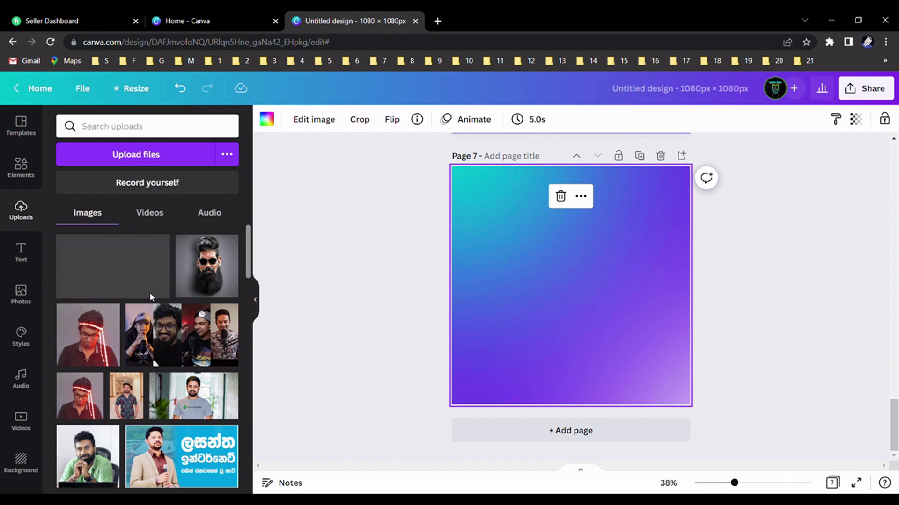
pyautogui.scroll(-3, 88, 318)
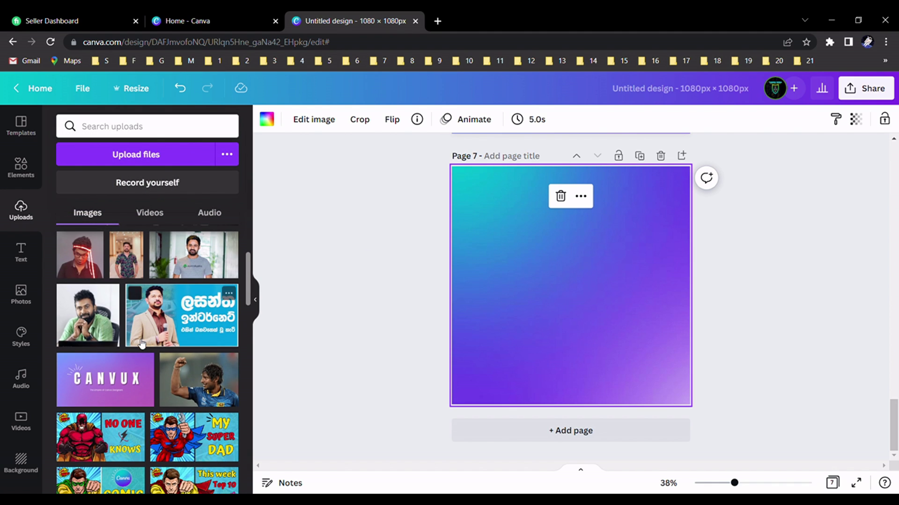
pyautogui.click(212, 390)
# - Enlarge the cricketer photo to about 952×660, widen it to the page width and centre it
pyautogui.moveTo(619, 278); pyautogui.dragTo(590, 252)
pyautogui.moveTo(605, 303); pyautogui.dragTo(691, 366)
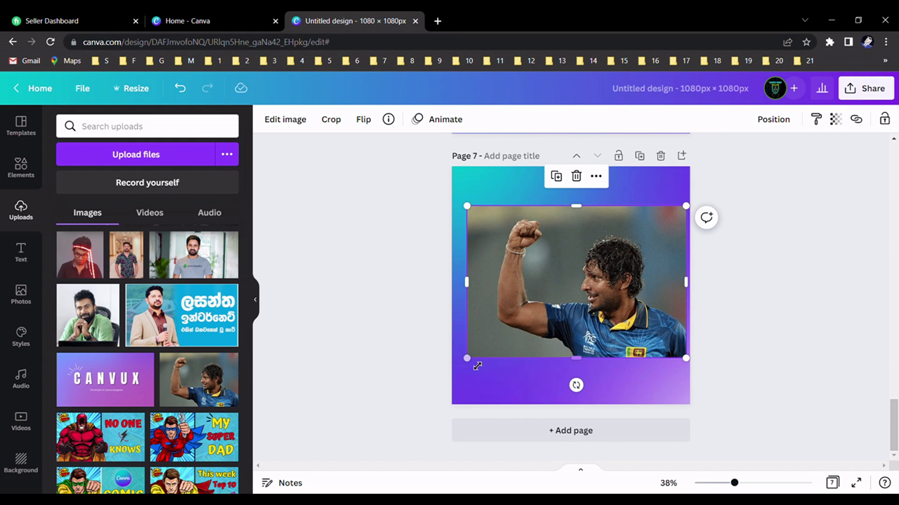
pyautogui.moveTo(475, 364); pyautogui.dragTo(457, 370)
pyautogui.moveTo(542, 341); pyautogui.dragTo(550, 326)
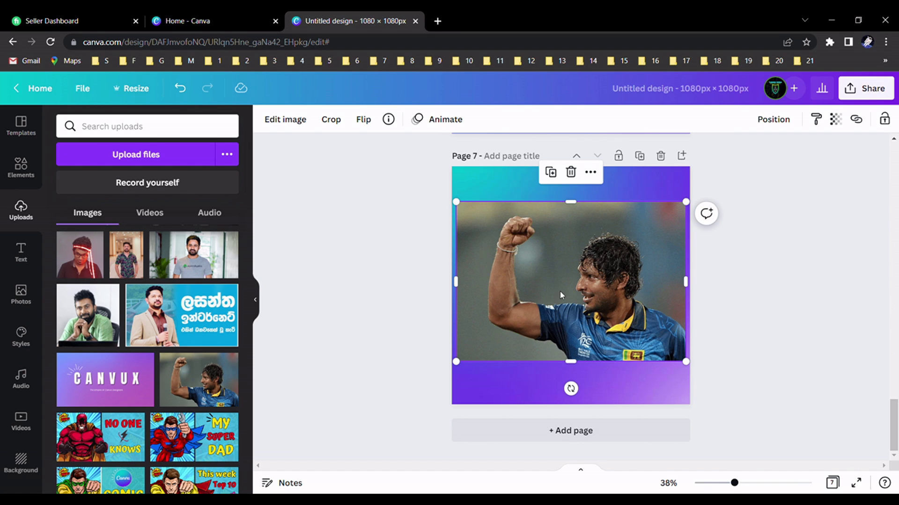
# - From Edit image, show all Paint Effects and preview Windel on the cricketer photo
pyautogui.click(279, 119)
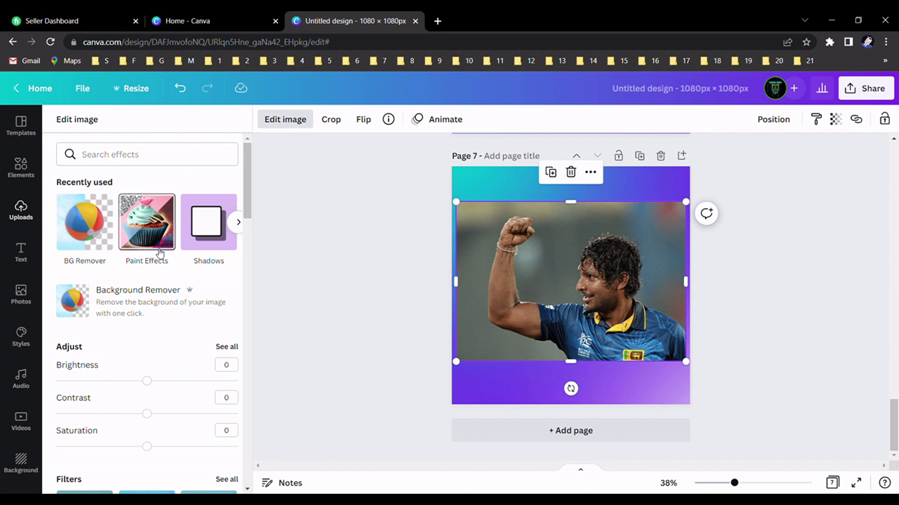
pyautogui.scroll(-13, 159, 253)
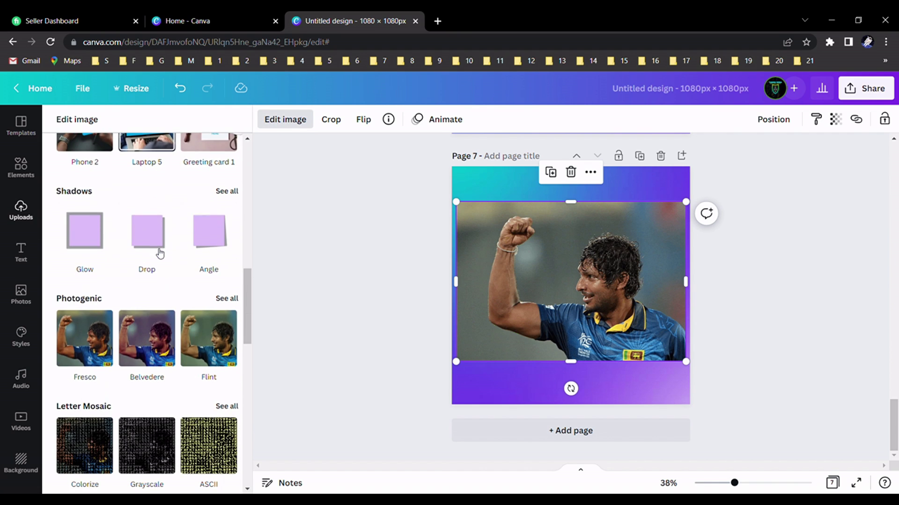
pyautogui.scroll(-5, 144, 293)
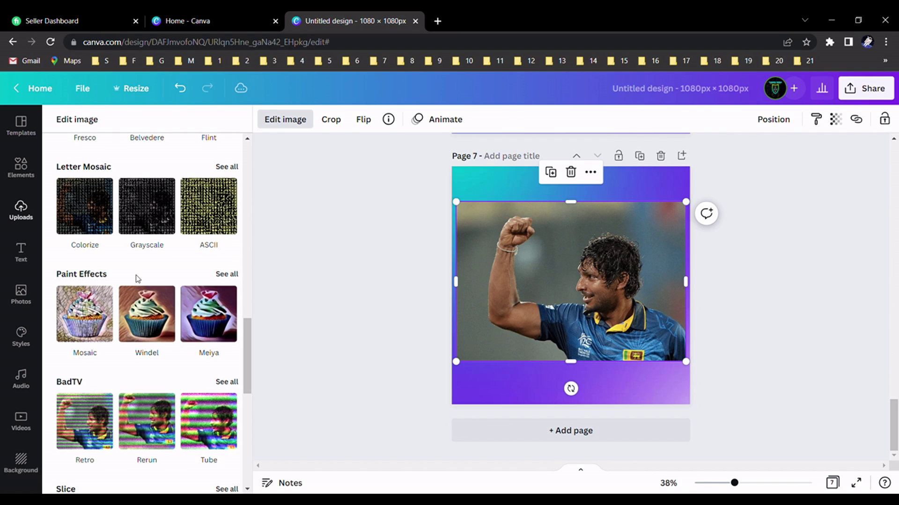
pyautogui.click(238, 277)
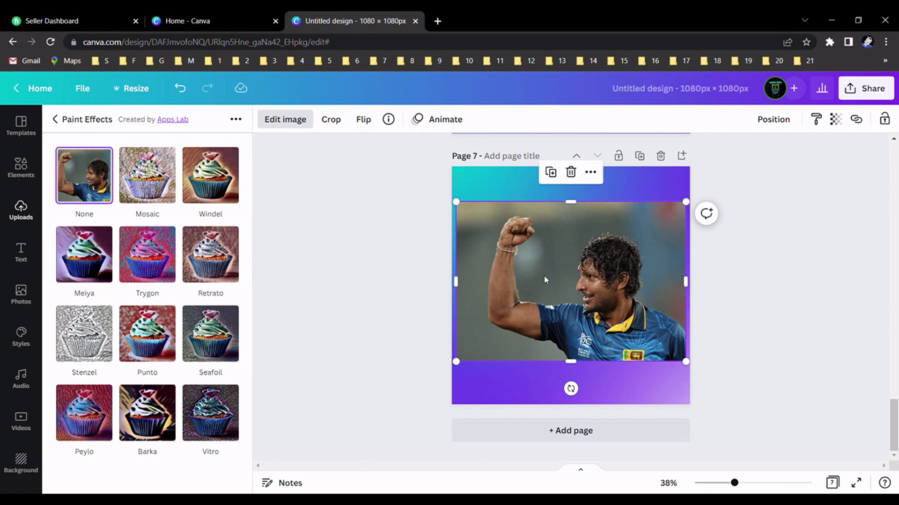
pyautogui.click(222, 192)
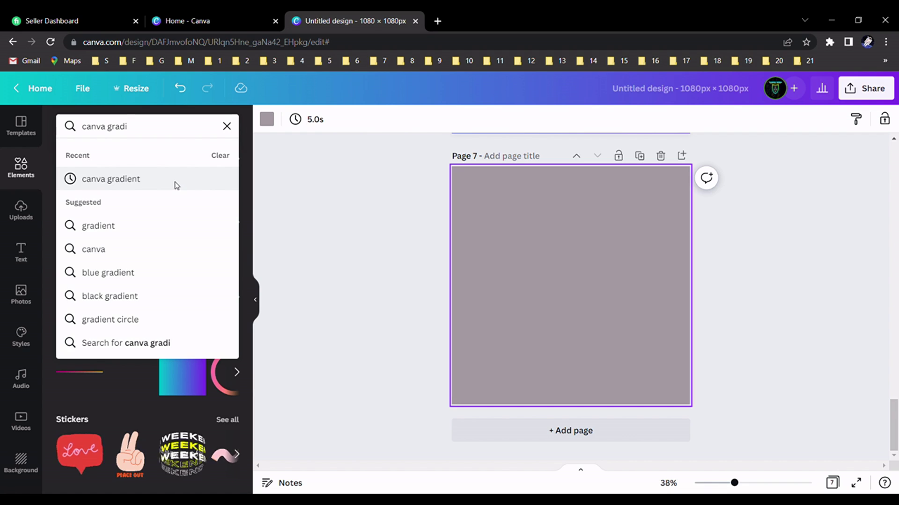
pyautogui.click(175, 182)
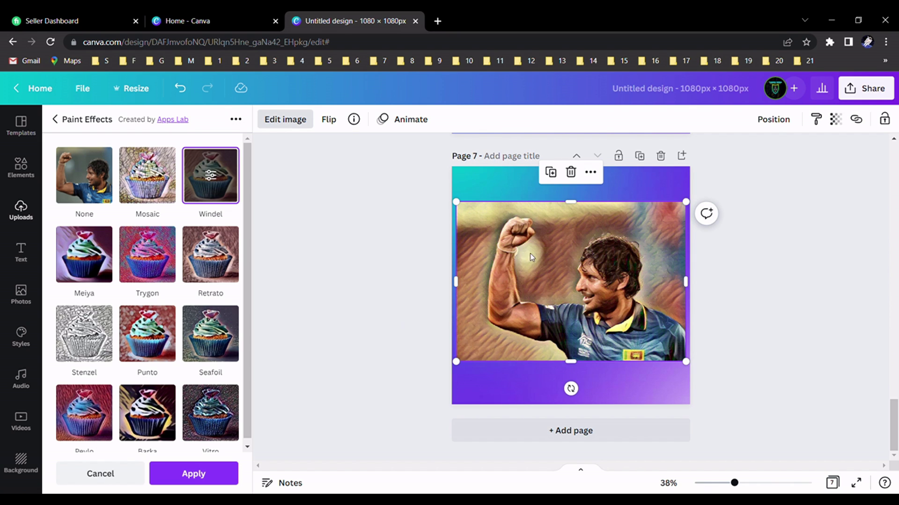
# - Apply the Windel effect, then narrow, reposition and stretch the photo toward the page bottom
pyautogui.click(221, 476)
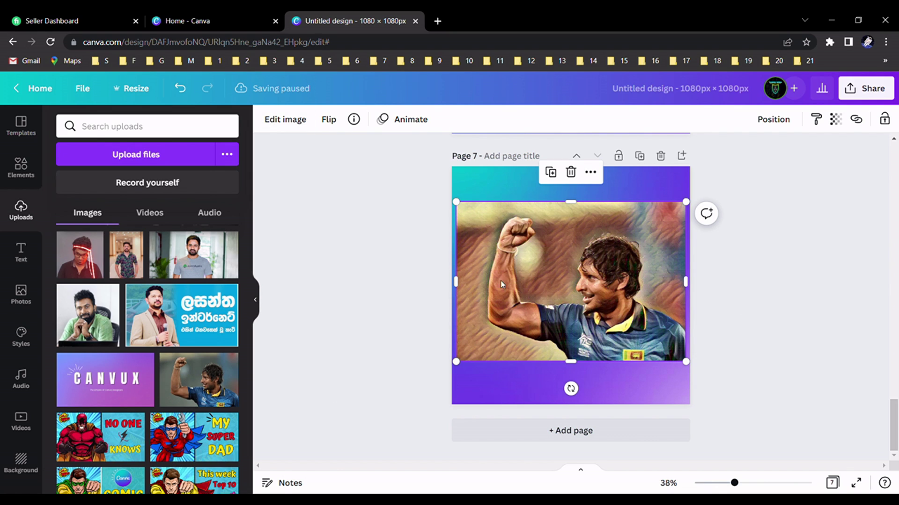
pyautogui.moveTo(456, 282); pyautogui.dragTo(479, 287)
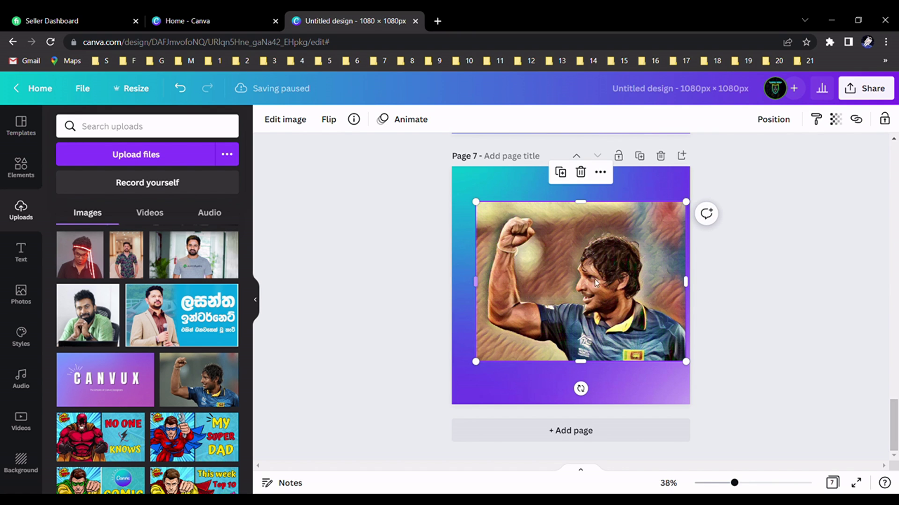
pyautogui.moveTo(618, 288); pyautogui.dragTo(599, 261)
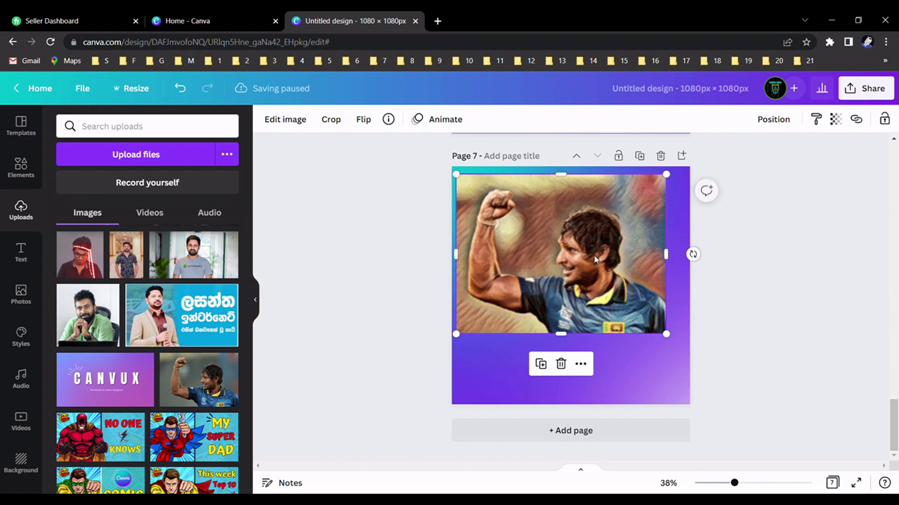
pyautogui.moveTo(667, 335); pyautogui.dragTo(686, 361)
pyautogui.moveTo(591, 352); pyautogui.dragTo(597, 407)
# - Crop the photo, shifting its content to the right within the frame
pyautogui.doubleClick(573, 332)
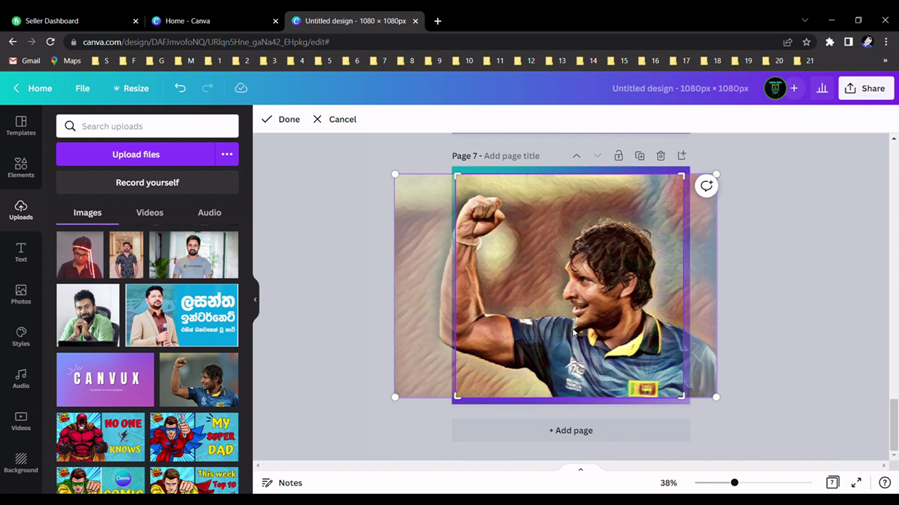
pyautogui.moveTo(573, 333); pyautogui.dragTo(605, 333)
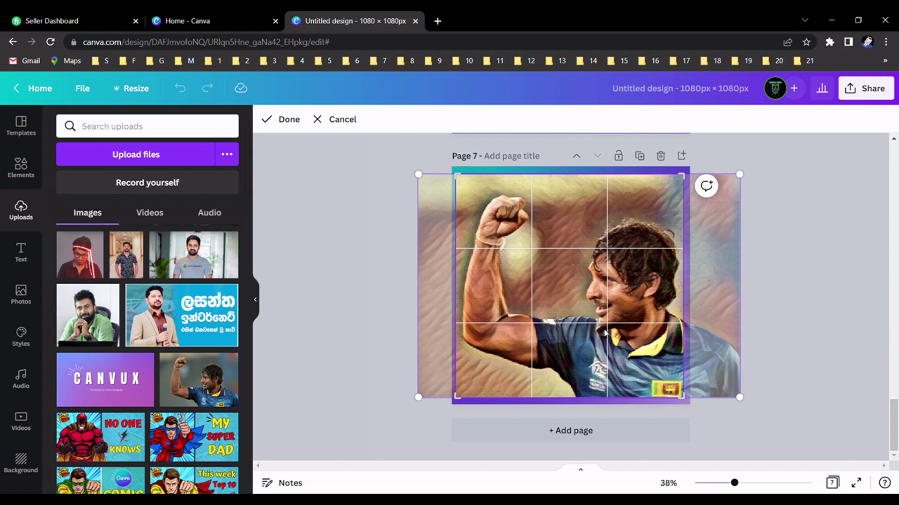
pyautogui.click(772, 287)
pyautogui.click(773, 290)
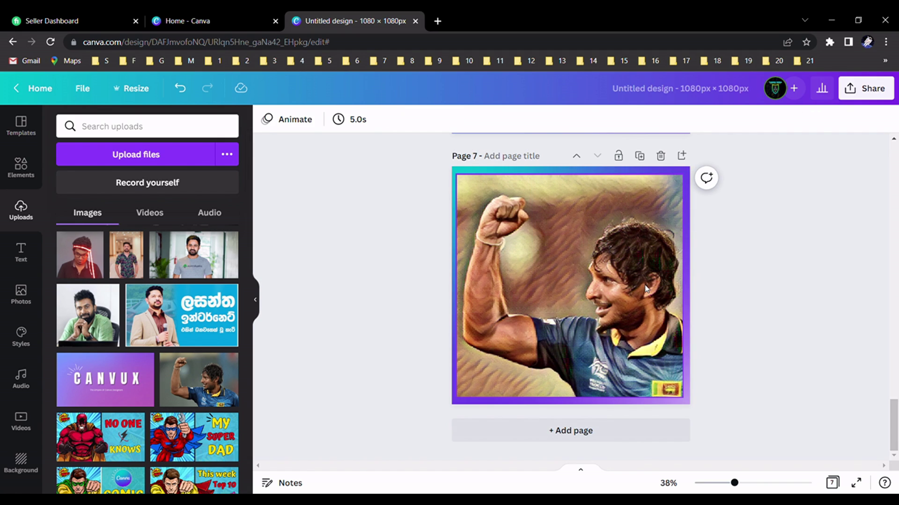
# - Centre the photo and enlarge it until only a thin gradient border remains
pyautogui.click(615, 294)
pyautogui.moveTo(616, 294); pyautogui.dragTo(613, 291)
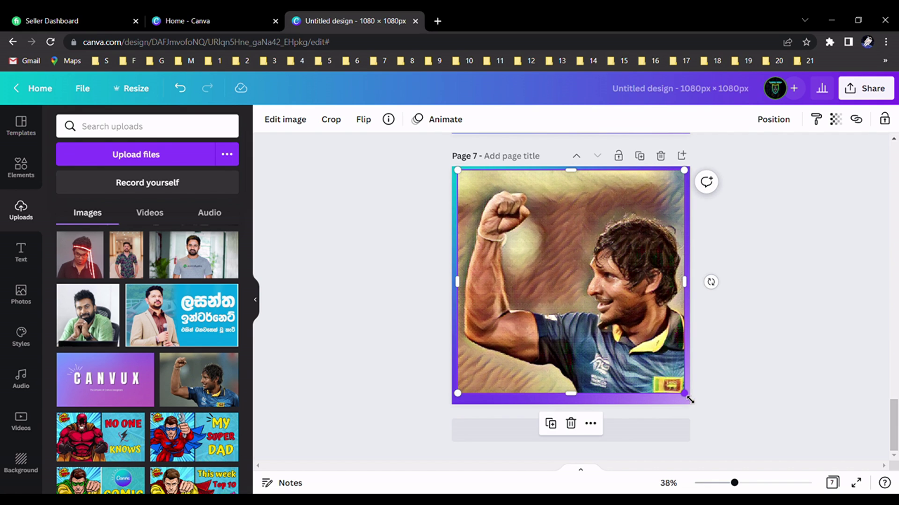
pyautogui.moveTo(684, 393); pyautogui.dragTo(694, 403)
pyautogui.moveTo(614, 367); pyautogui.dragTo(615, 368)
pyautogui.click(735, 310)
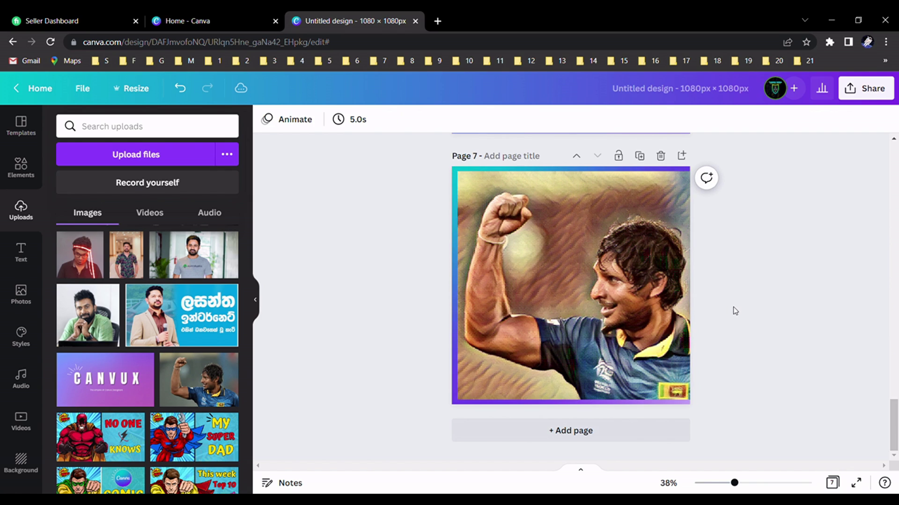
# - Duplicate Page 7 as Page 8 and delete the copied cricketer photo
pyautogui.moveTo(638, 305); pyautogui.dragTo(635, 305)
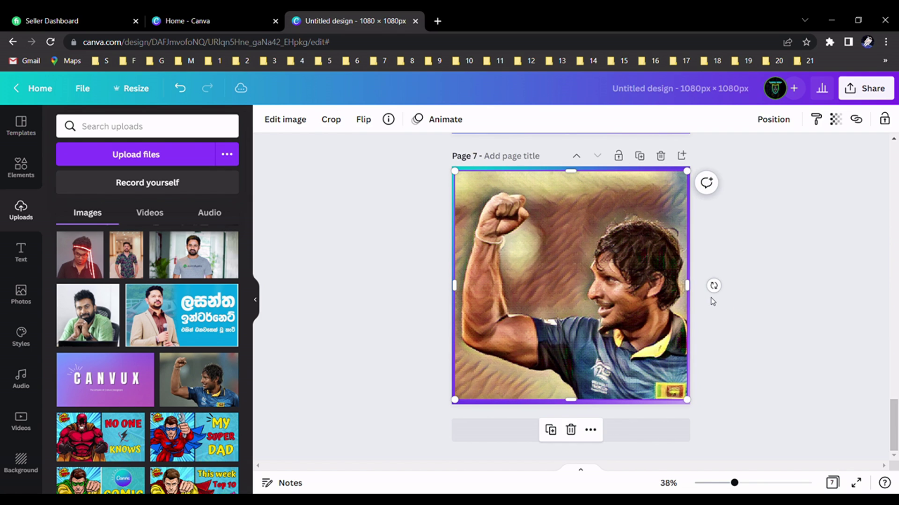
pyautogui.click(712, 301)
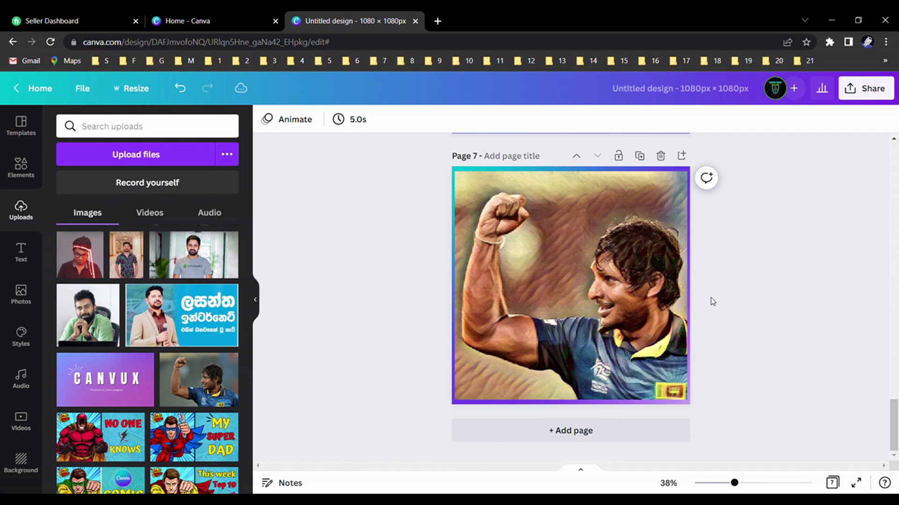
pyautogui.click(639, 156)
pyautogui.click(618, 298)
pyautogui.click(602, 285)
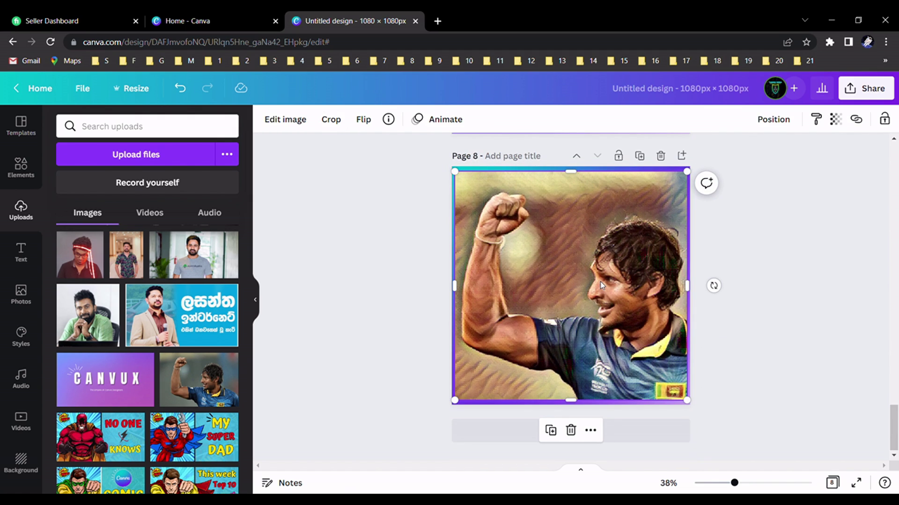
pyautogui.press('Delete')
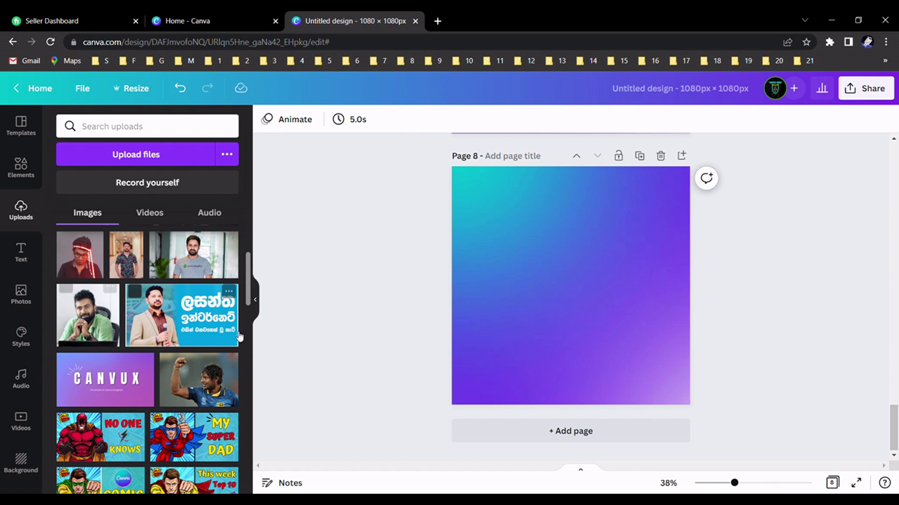
# - Add the green-shirt portrait to Page 8 and enlarge it to 1016×1016
pyautogui.click(66, 313)
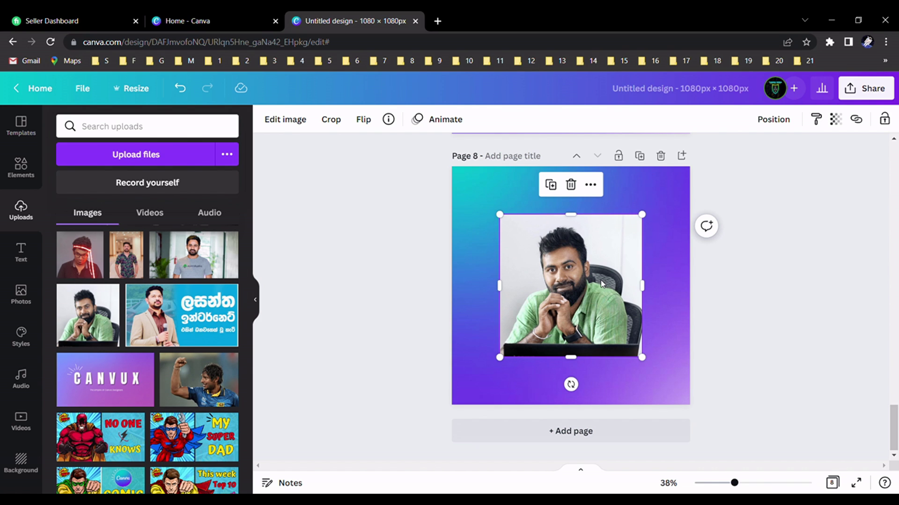
pyautogui.moveTo(602, 284); pyautogui.dragTo(560, 244)
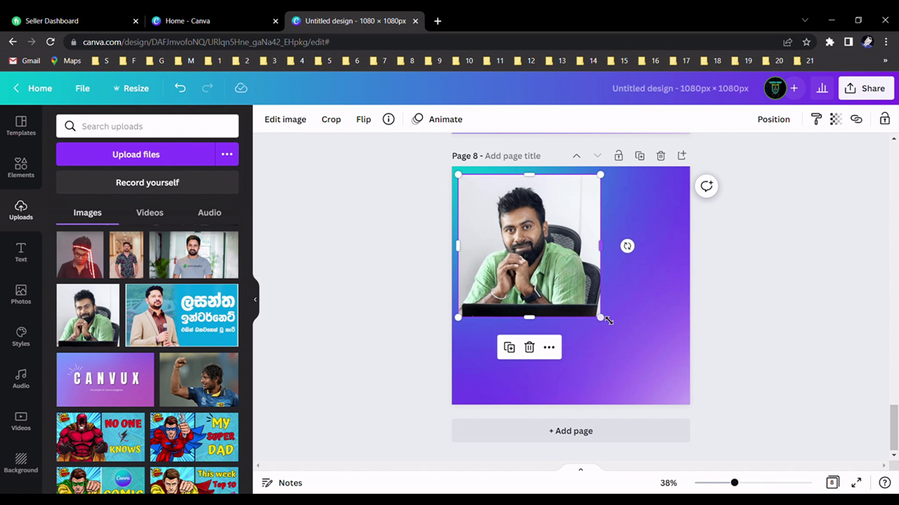
pyautogui.moveTo(605, 323); pyautogui.dragTo(711, 388)
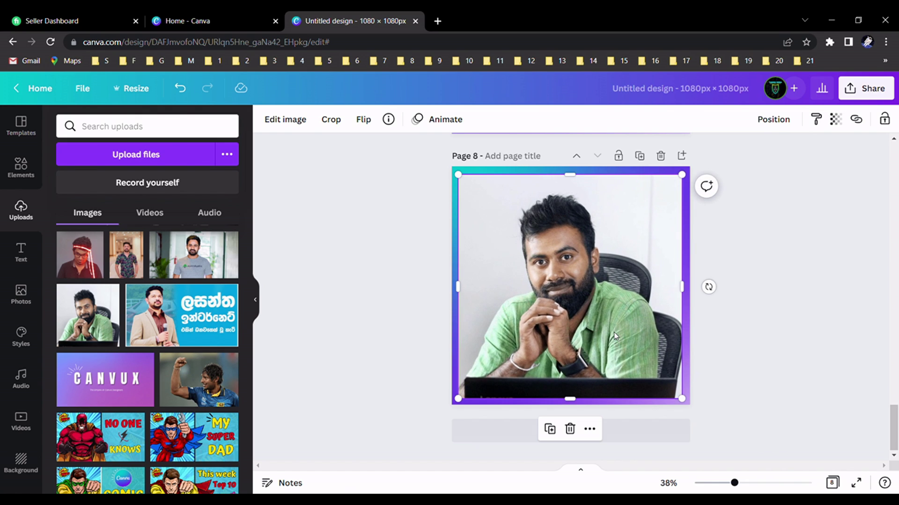
# - From Edit image, show all Paint Effects and preview Mosaic on the seated man's portrait
pyautogui.click(284, 123)
pyautogui.scroll(-10, 115, 307)
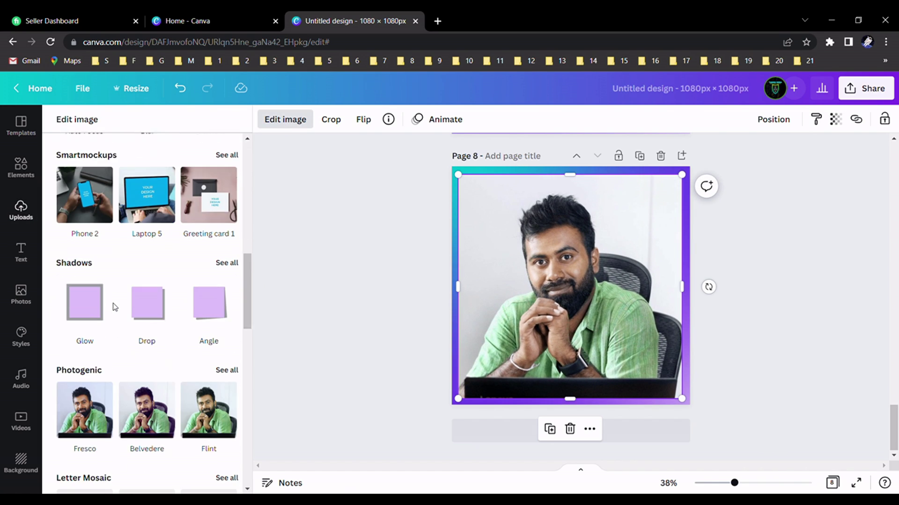
pyautogui.scroll(-4, 115, 307)
pyautogui.scroll(-3, 141, 275)
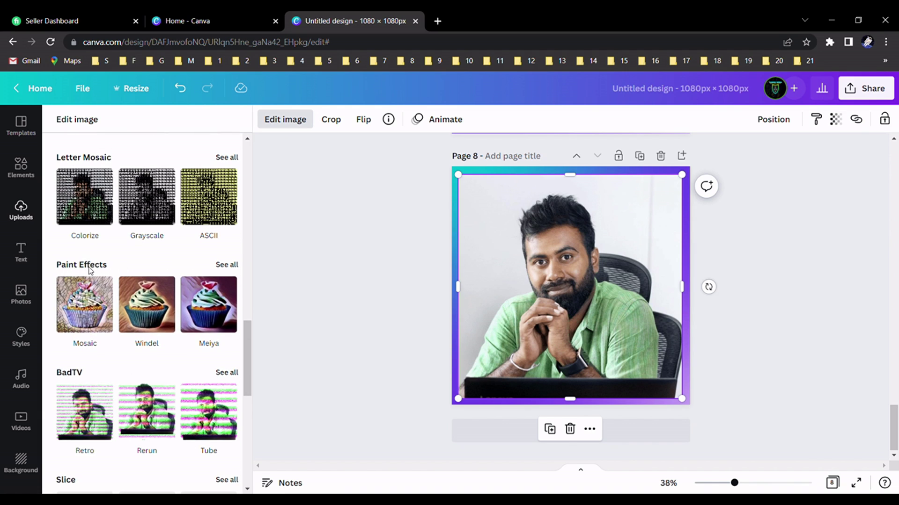
pyautogui.click(227, 265)
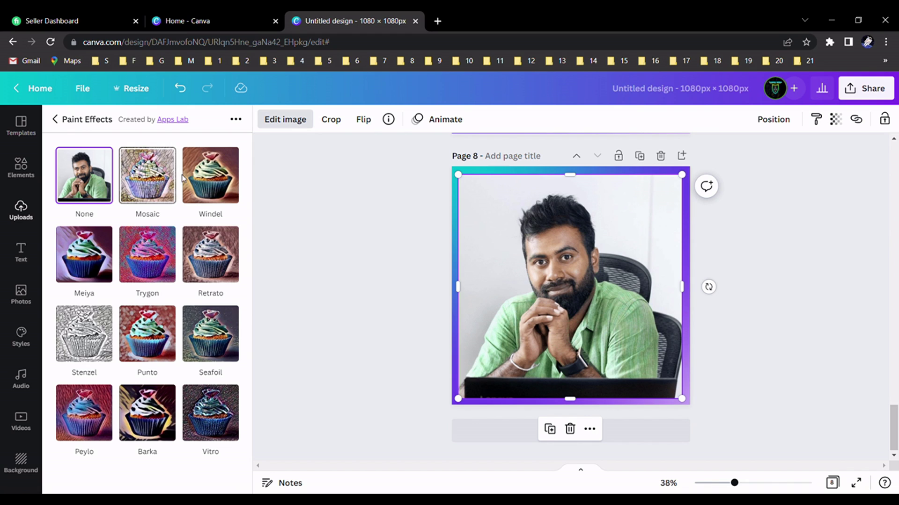
pyautogui.click(148, 188)
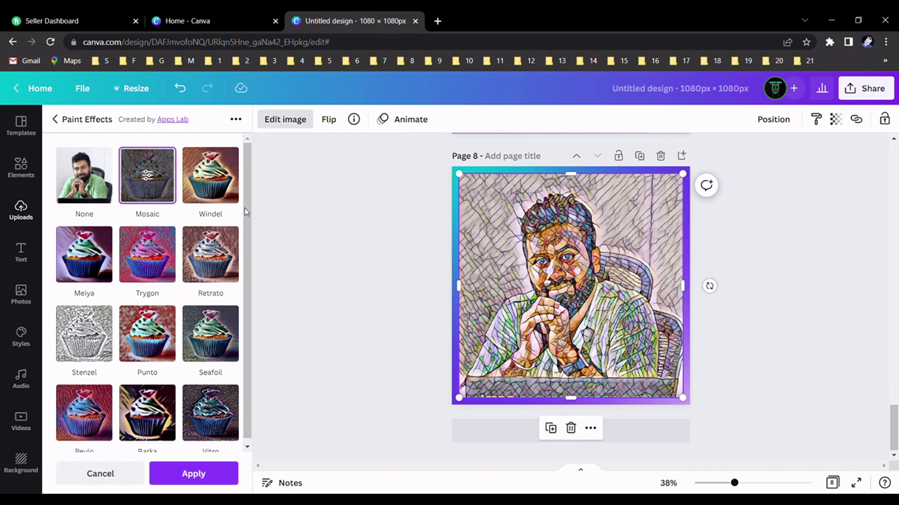
# - Lower the Mosaic Intensity slider to 0.88 and apply the stained-glass effect
pyautogui.click(148, 177)
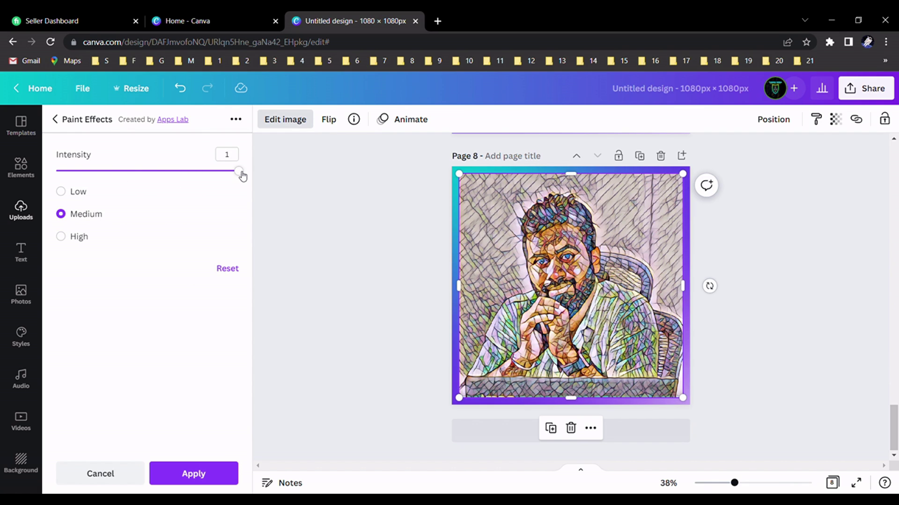
pyautogui.moveTo(238, 171)
pyautogui.mouseDown()
pyautogui.moveTo(127, 177)
pyautogui.moveTo(195, 178)
pyautogui.moveTo(155, 183)
pyautogui.moveTo(173, 182)
pyautogui.mouseUp()
pyautogui.moveTo(188, 178)
pyautogui.mouseDown()
pyautogui.moveTo(206, 175)
pyautogui.moveTo(63, 172)
pyautogui.moveTo(220, 176)
pyautogui.mouseUp()
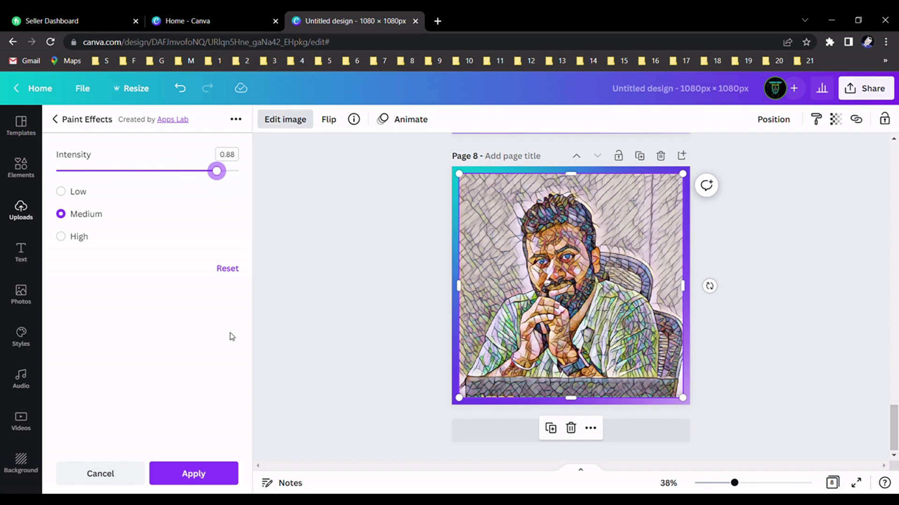
pyautogui.click(220, 469)
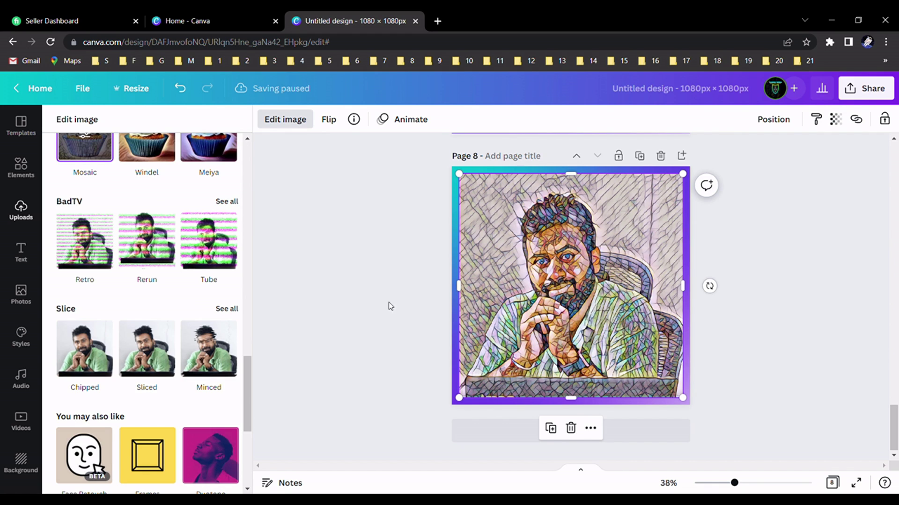